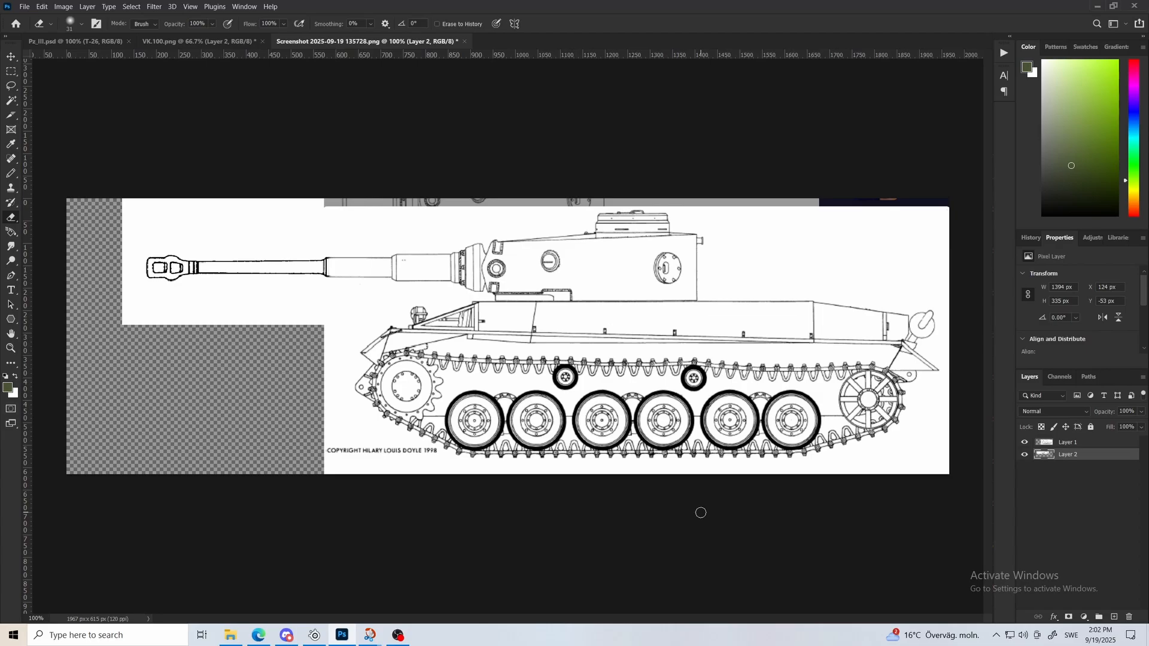
# Compare the two reference drawings by inspecting the tank closely and toggling the visibility of Layer 1 and Layer 2
pyautogui.hotkey('ctrl', '+')
pyautogui.scroll(-2, 611, 525)
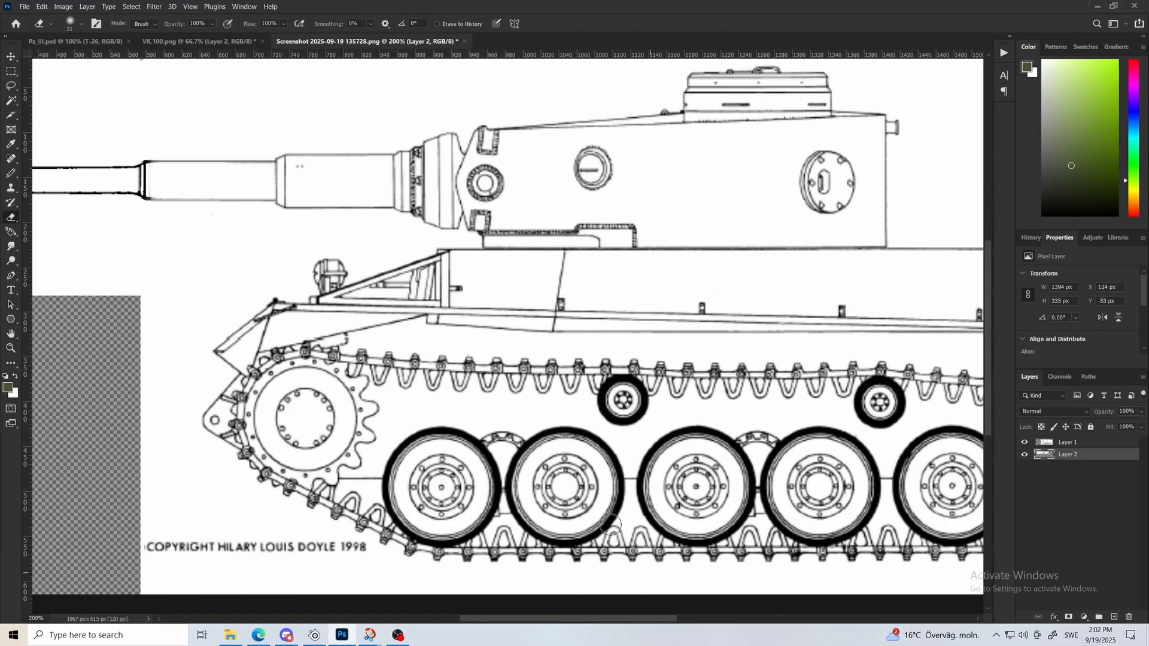
pyautogui.hotkey('ctrl', '-')
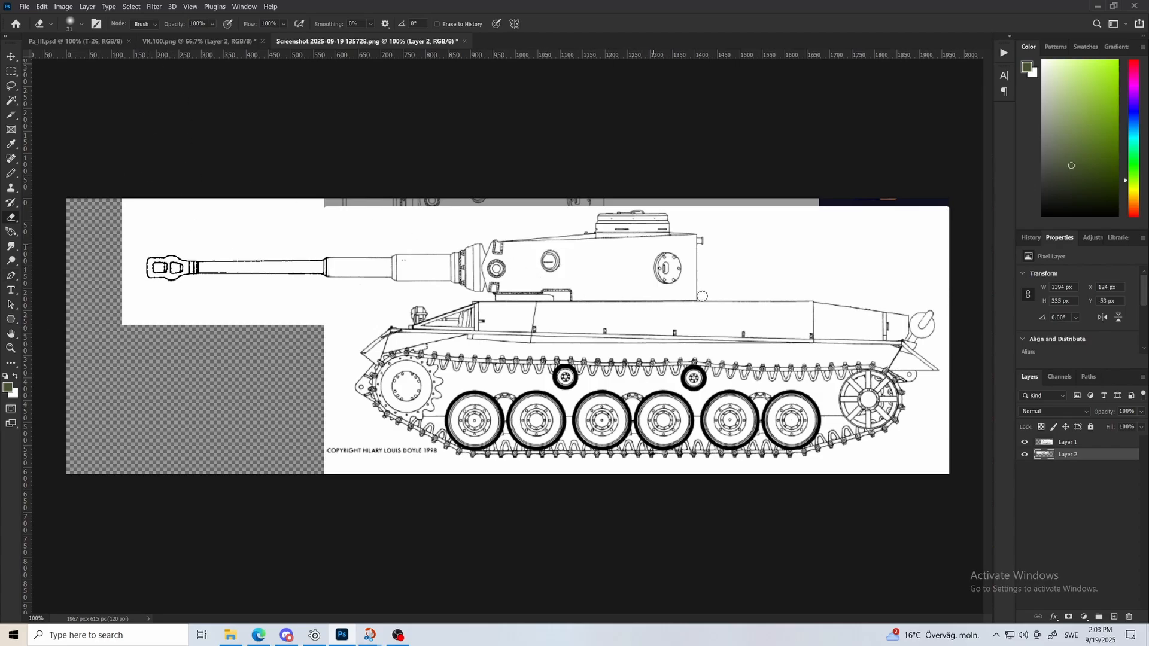
pyautogui.click(1024, 455)
pyautogui.click(1024, 454)
pyautogui.click(1024, 443)
pyautogui.click(1025, 443)
pyautogui.click(1025, 455)
pyautogui.click(1024, 455)
# Add a new empty layer above Layer 1 and check the underlying drawing by toggling Layer 1's visibility
pyautogui.click(1089, 445)
pyautogui.click(1114, 617)
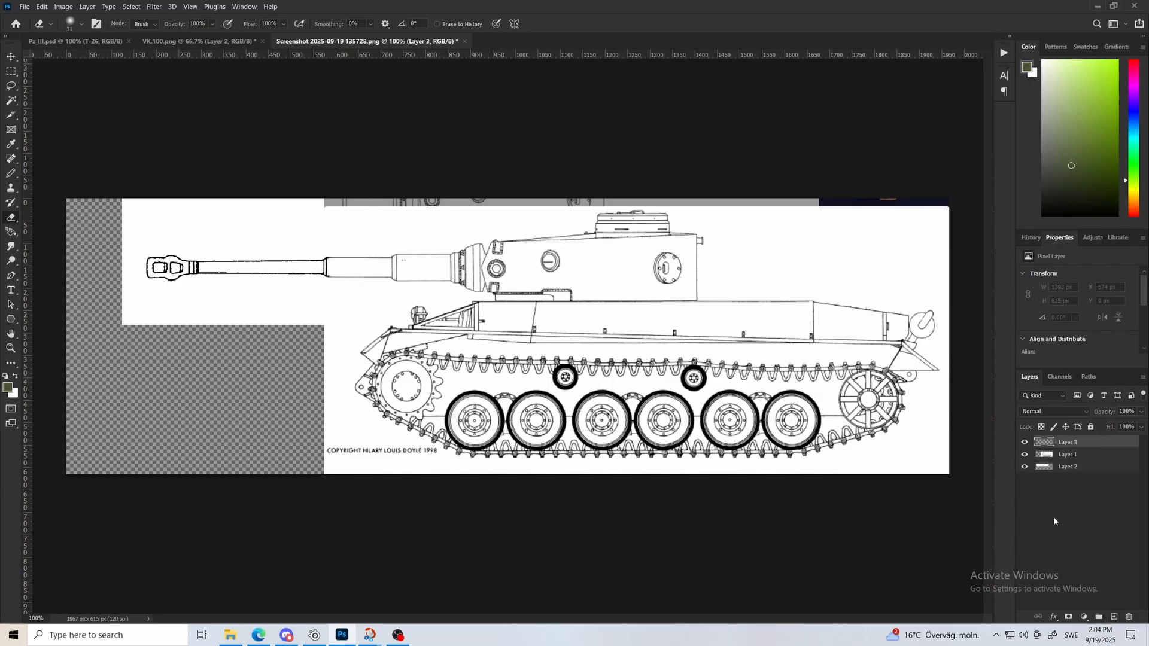
pyautogui.click(1026, 455)
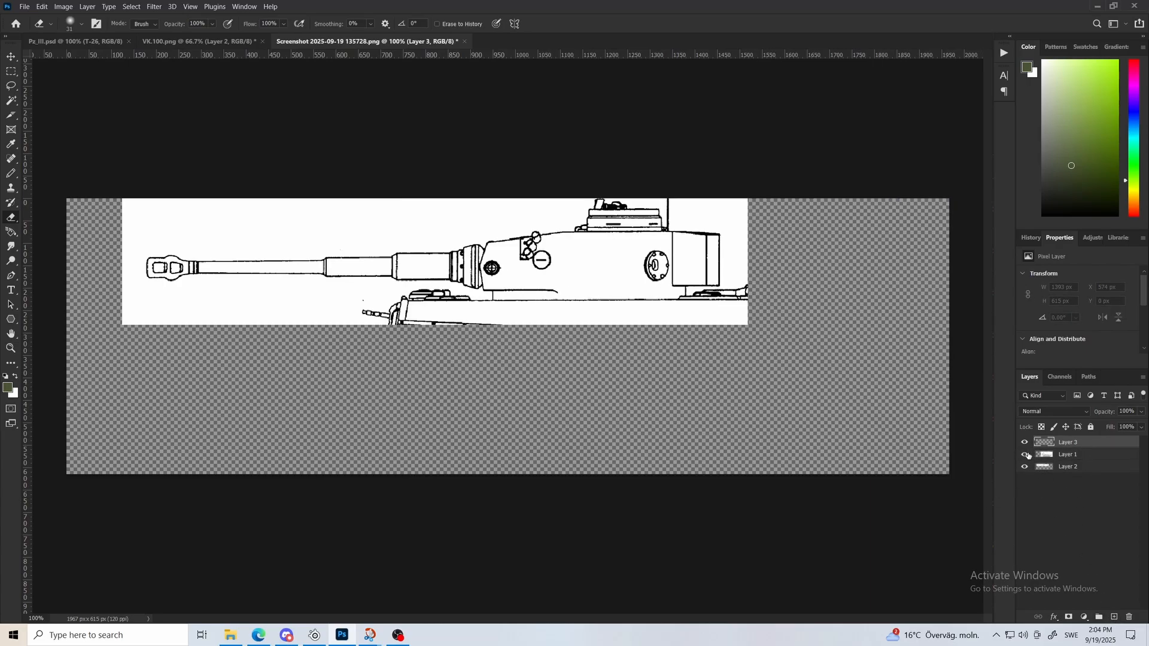
pyautogui.click(1026, 455)
pyautogui.click(1026, 455)
pyautogui.click(1026, 455)
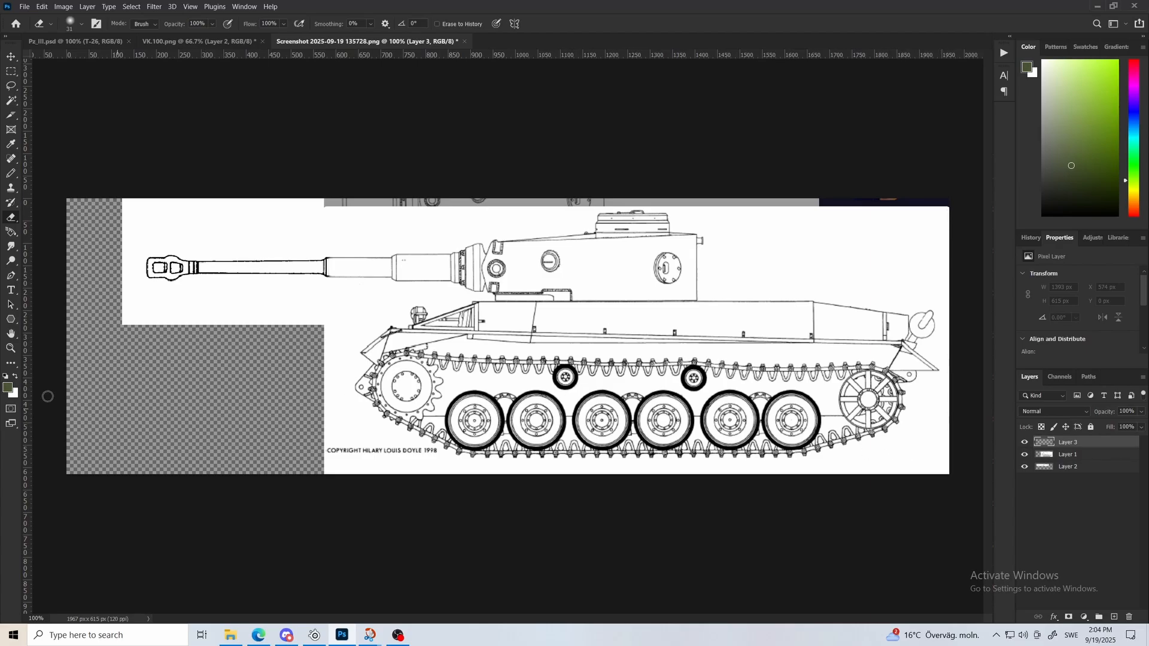
# Activate the Polygonal Lasso tool
pyautogui.click(12, 370)
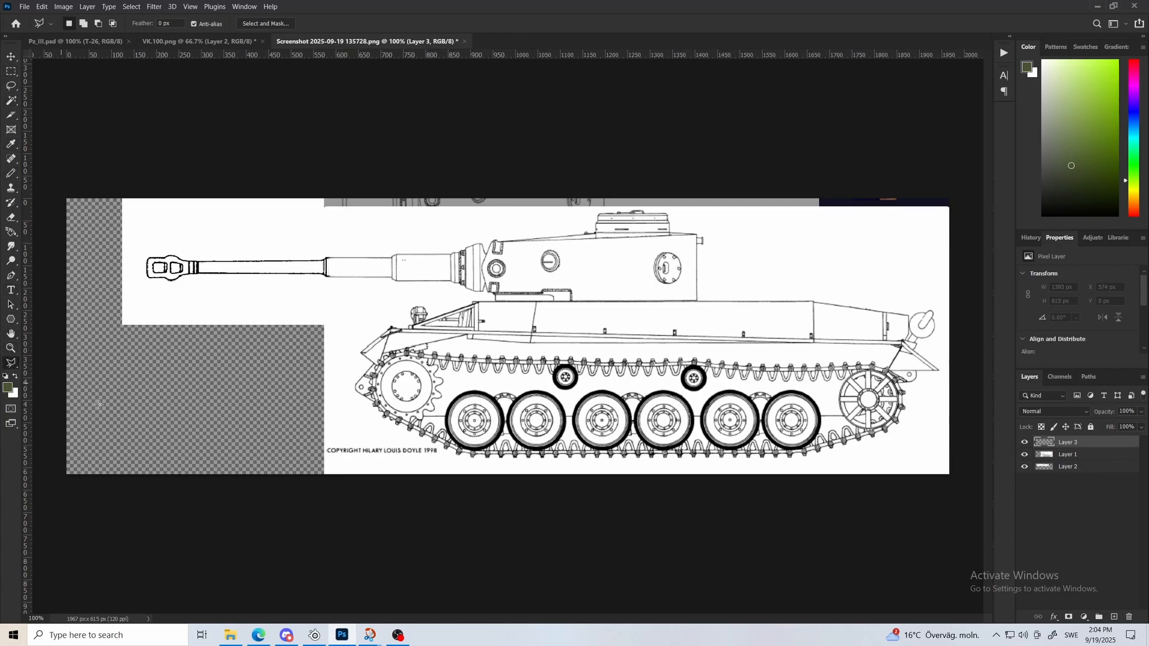
pyautogui.click(11, 347)
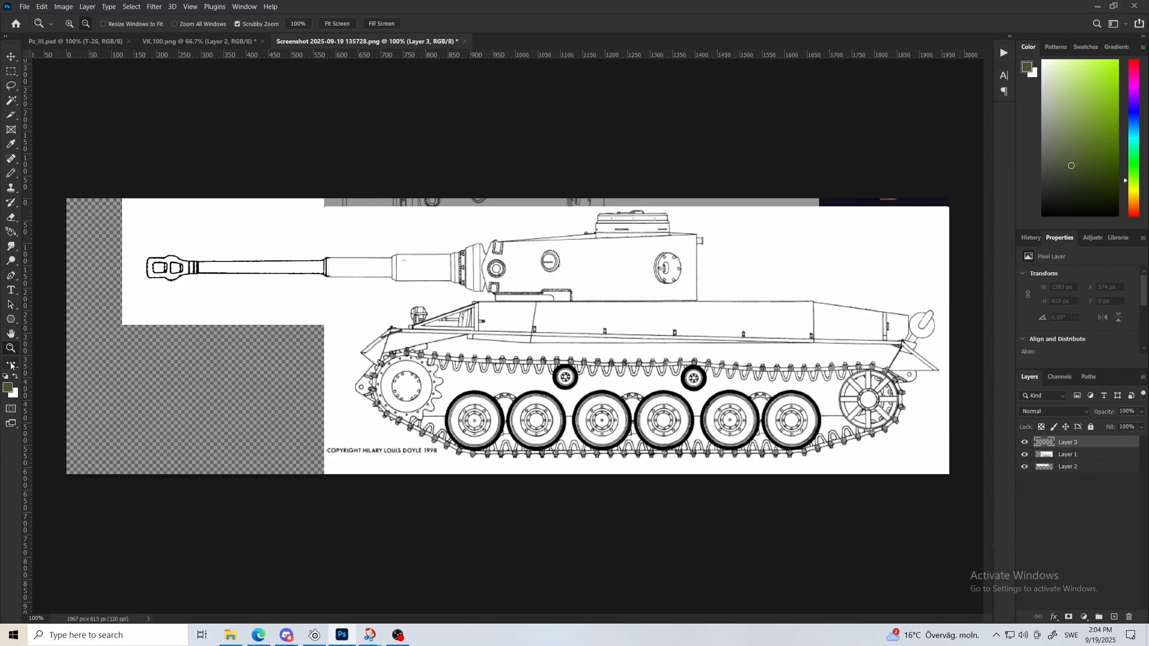
pyautogui.click(12, 365)
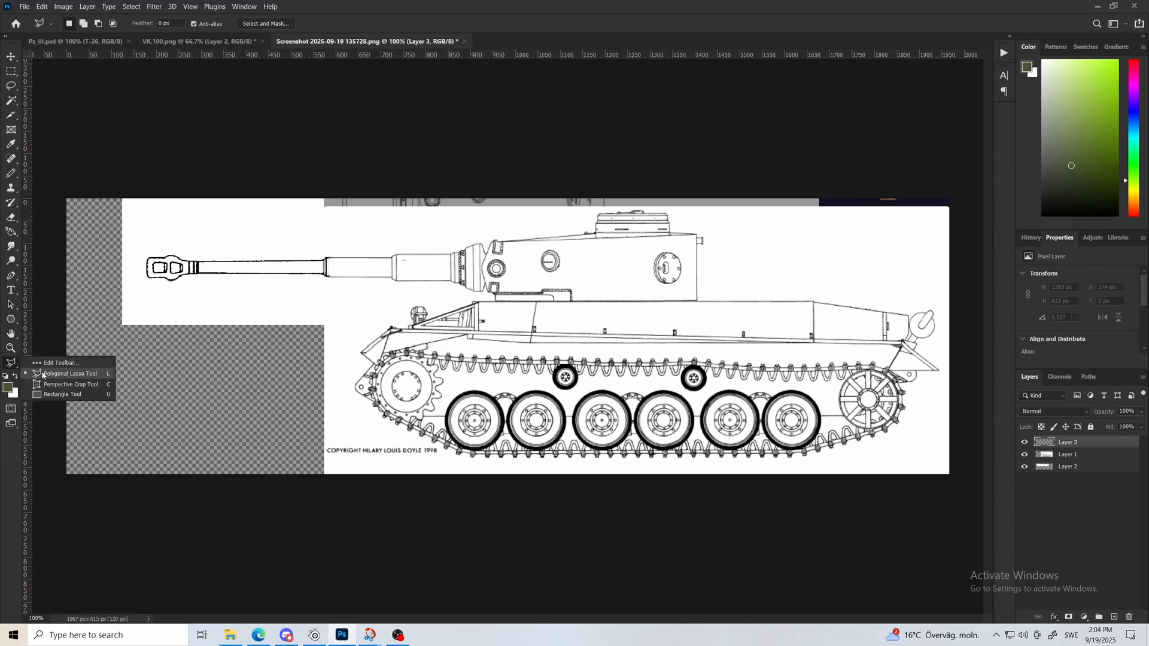
pyautogui.click(59, 363)
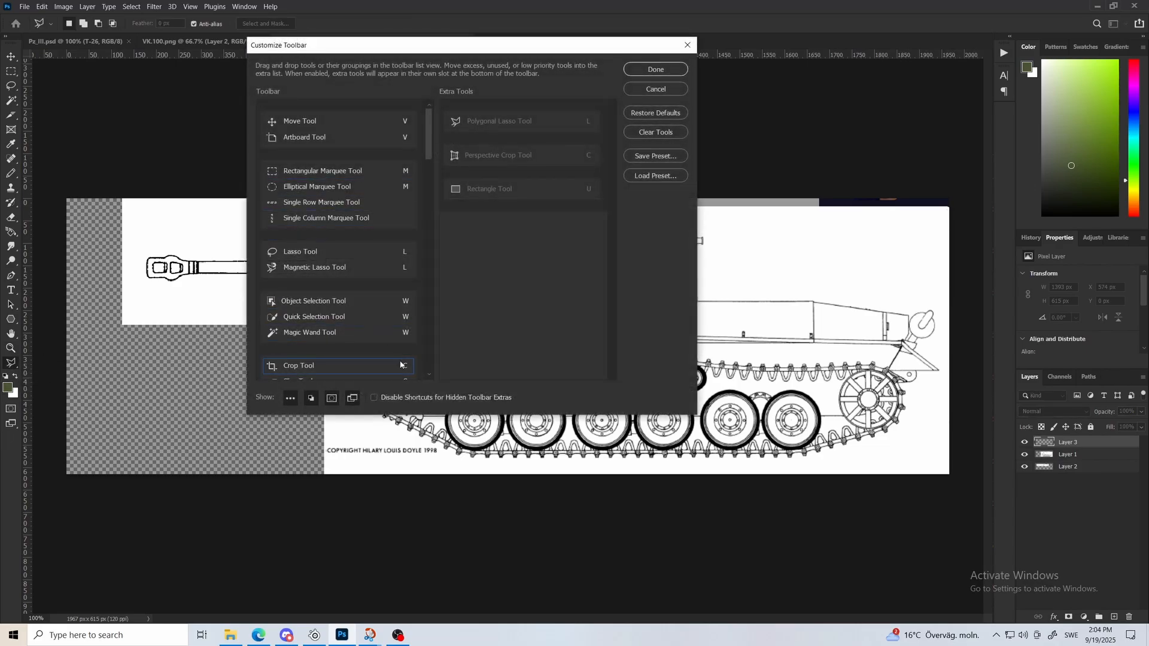
pyautogui.scroll(-1, 349, 321)
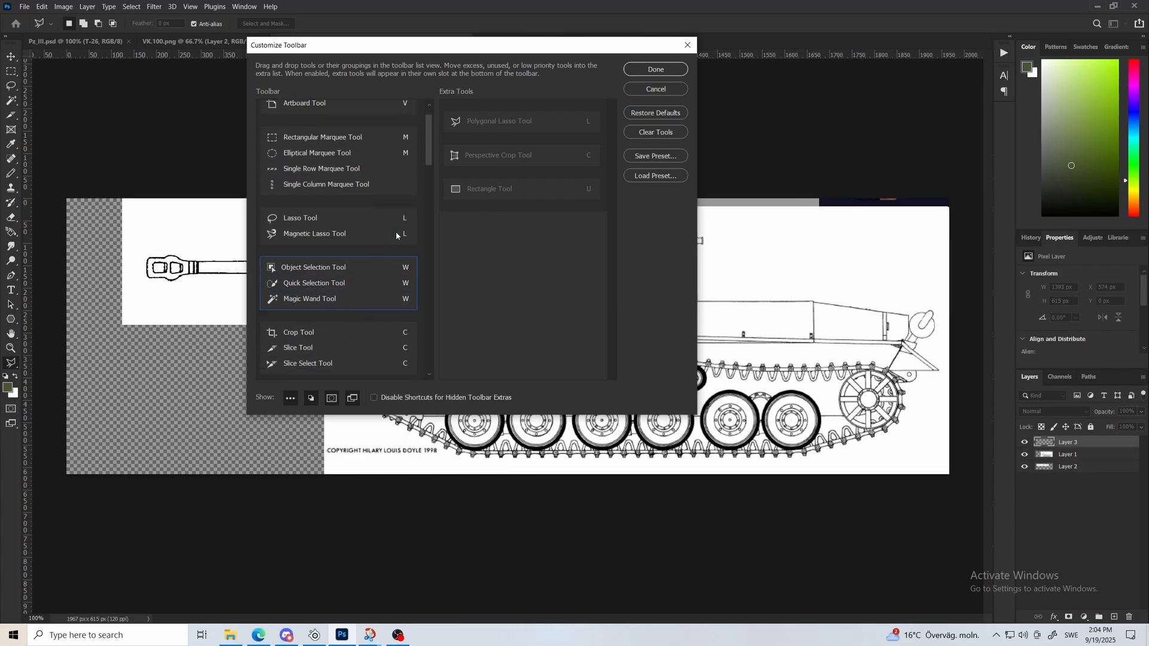
pyautogui.click(692, 52)
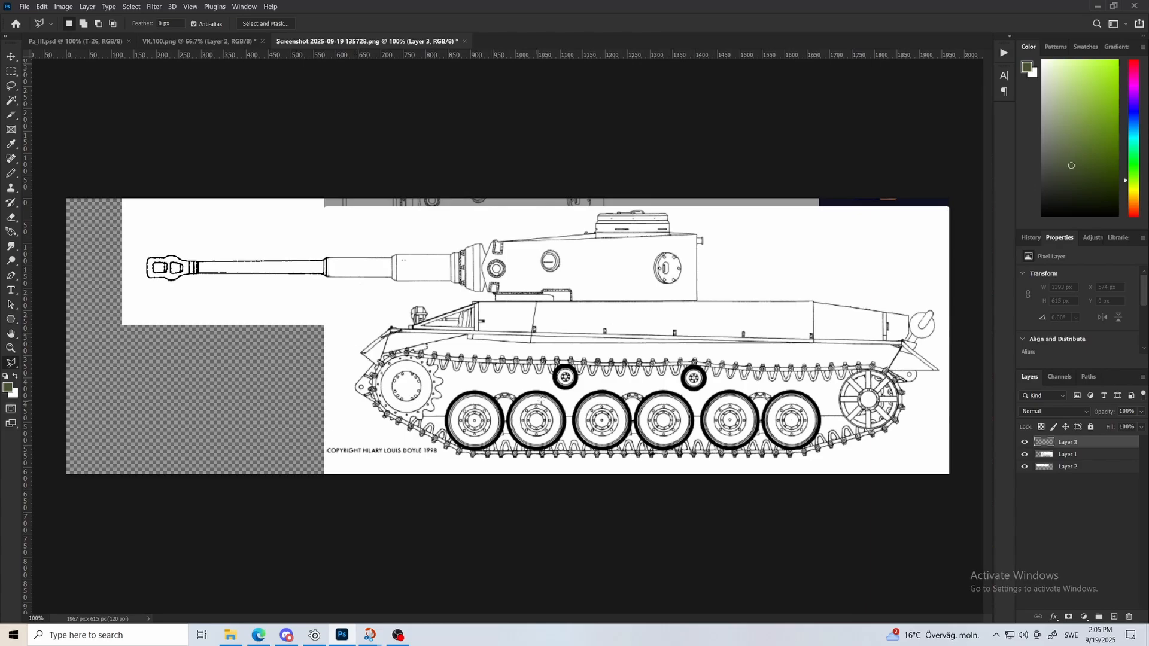
# Outline the tank's hull with a closed polygonal selection, from the front tip to the rear and down to the middle of the road wheels
pyautogui.hotkey('ctrl', '+')
pyautogui.hotkey('ctrl', '+')
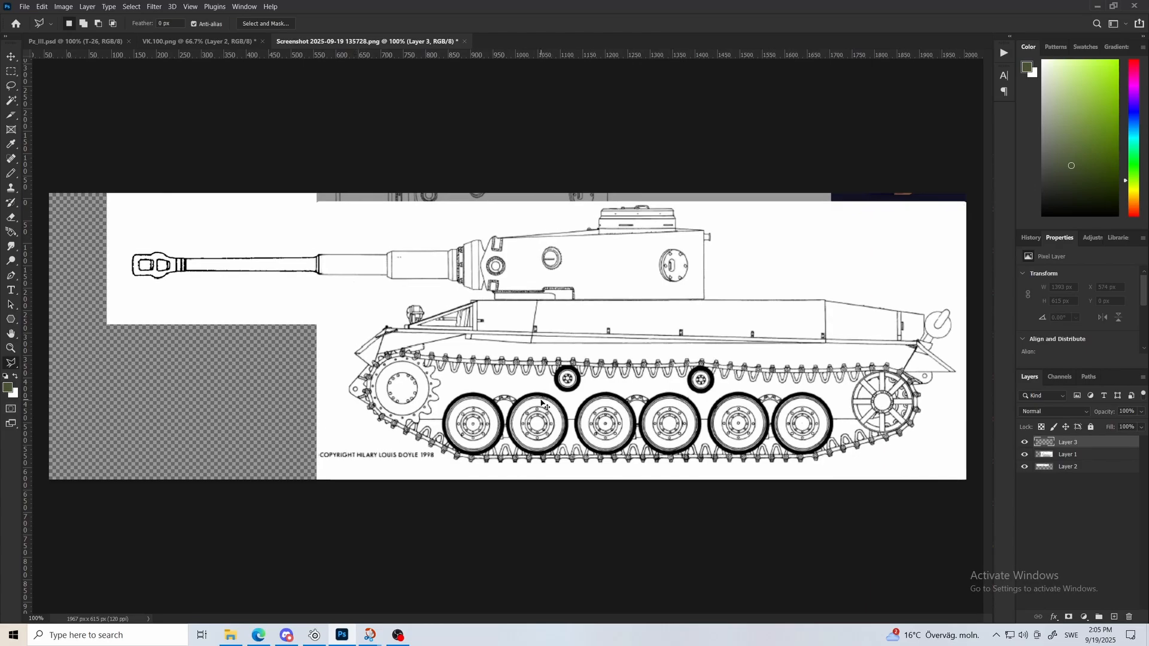
pyautogui.moveTo(572, 620); pyautogui.dragTo(515, 623)
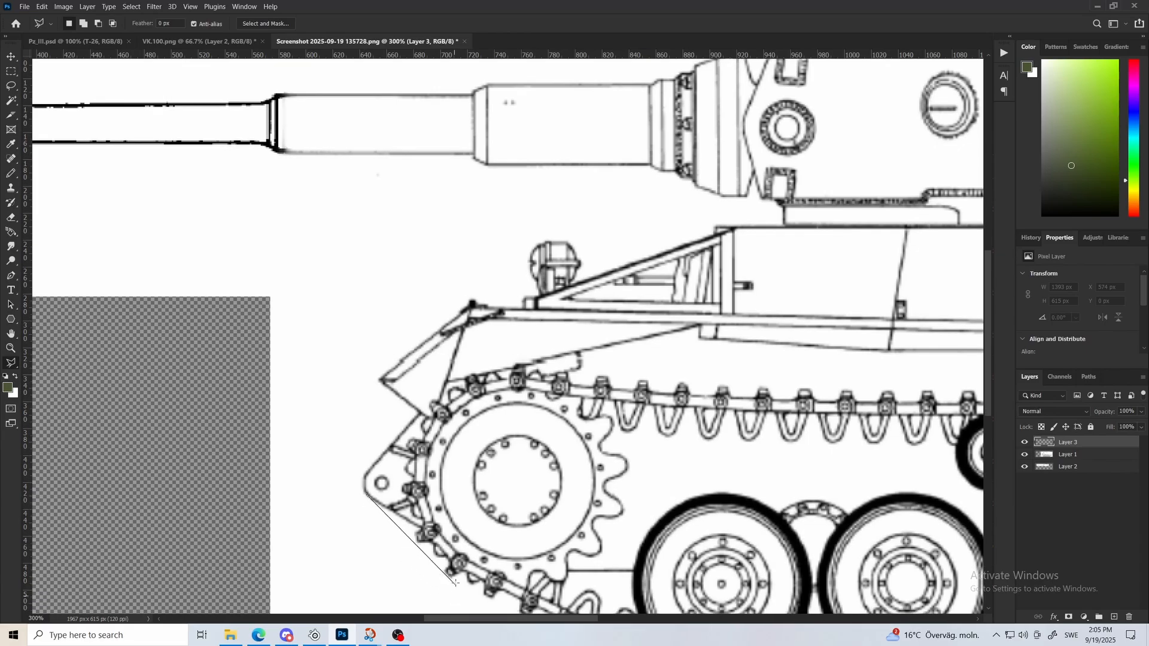
pyautogui.click(365, 499)
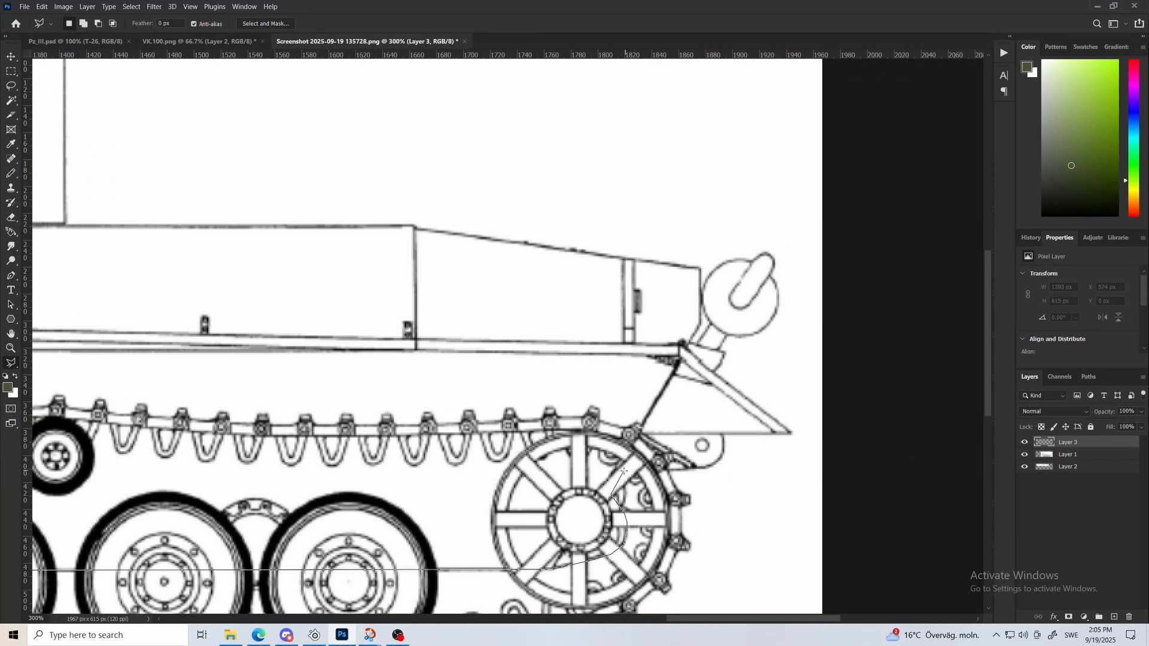
pyautogui.click(624, 471)
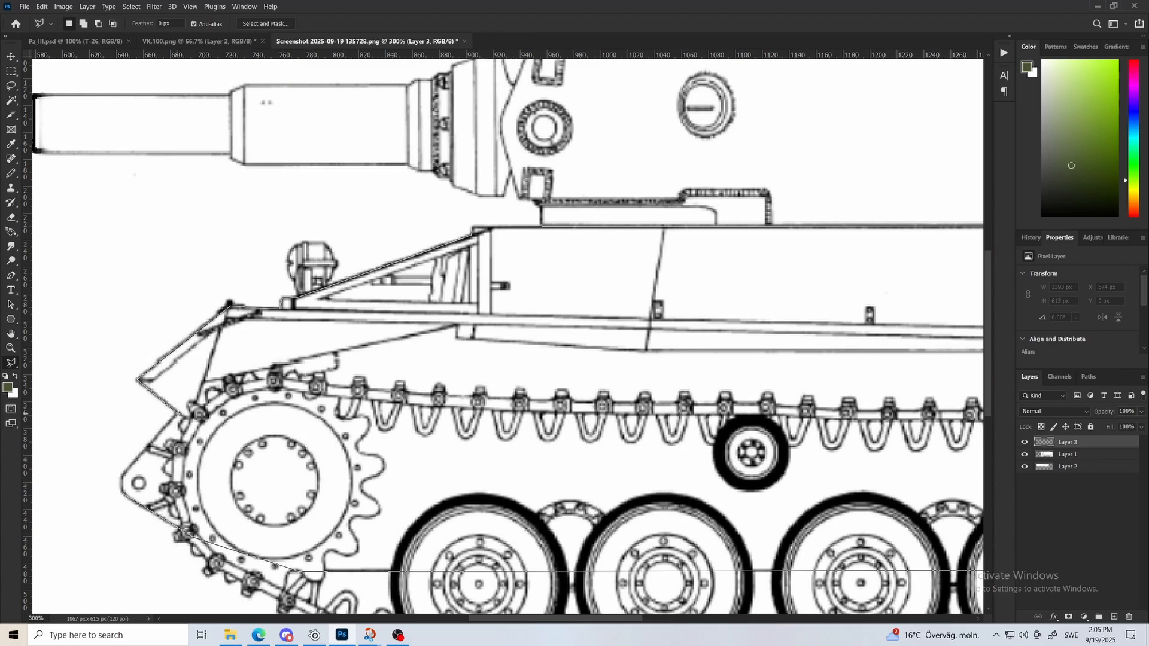
pyautogui.click(179, 414)
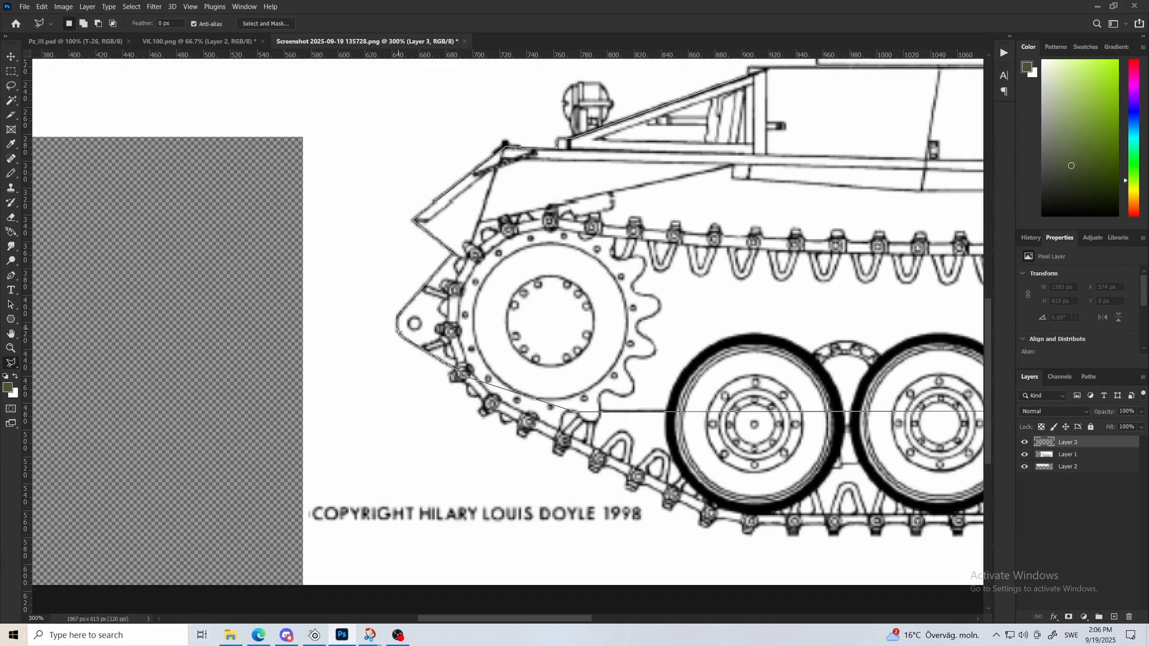
pyautogui.click(400, 332)
pyautogui.hotkey('ctrl', '-')
pyautogui.hotkey('ctrl', '-')
pyautogui.hotkey('ctrl', '-')
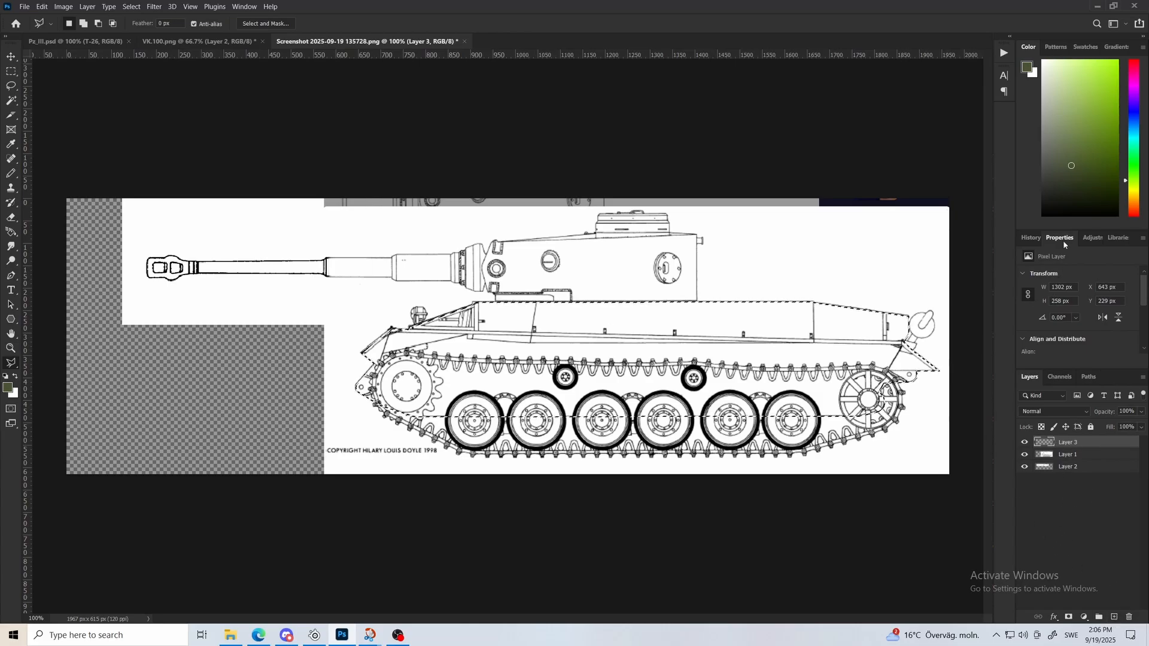
# Choose a dark blue-grey foreground colour and set up a Hard Round brush with a size of 62 px
pyautogui.click(1134, 127)
pyautogui.moveTo(1076, 133); pyautogui.dragTo(1053, 176)
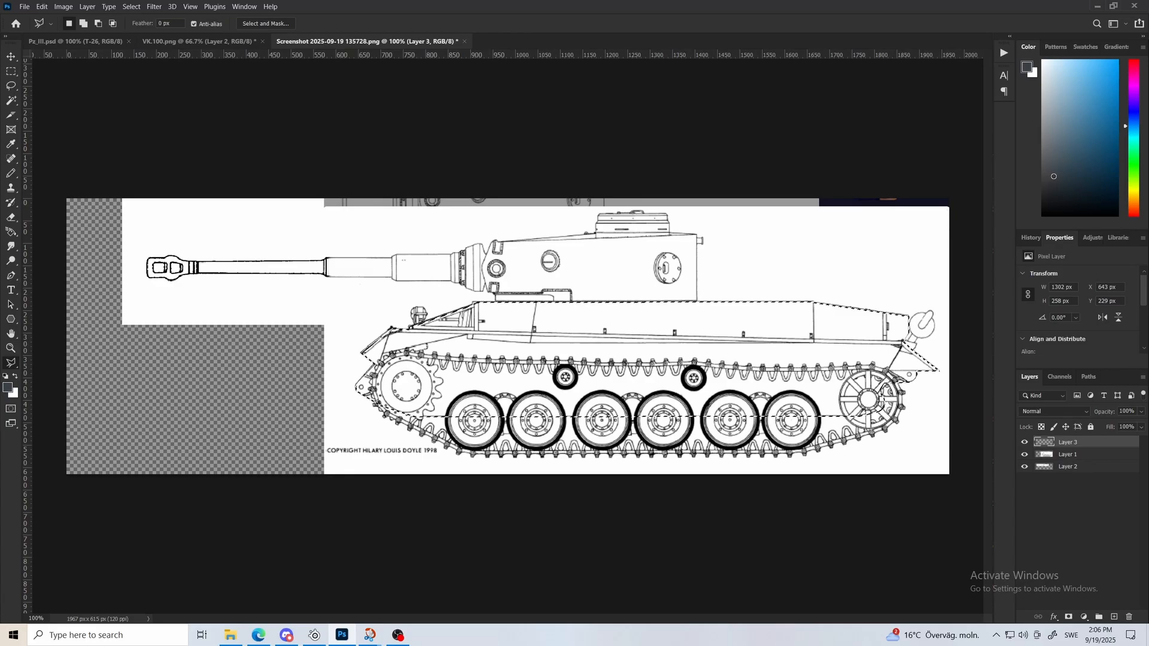
pyautogui.press('b')
pyautogui.click(68, 24)
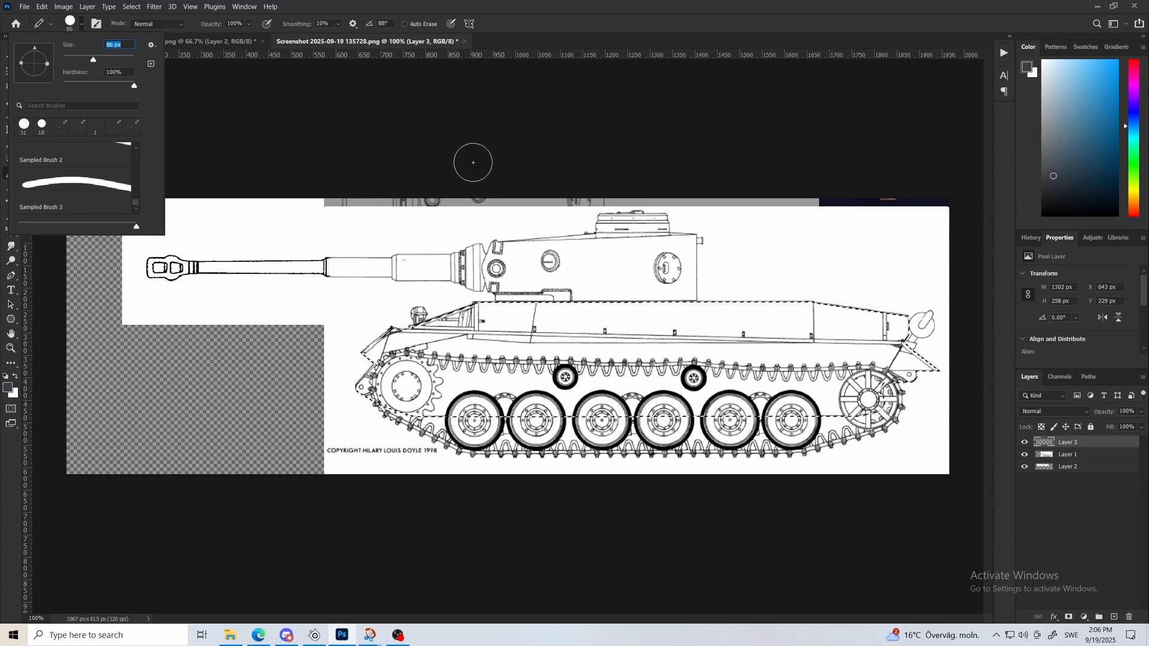
pyautogui.click(96, 24)
pyautogui.click(81, 25)
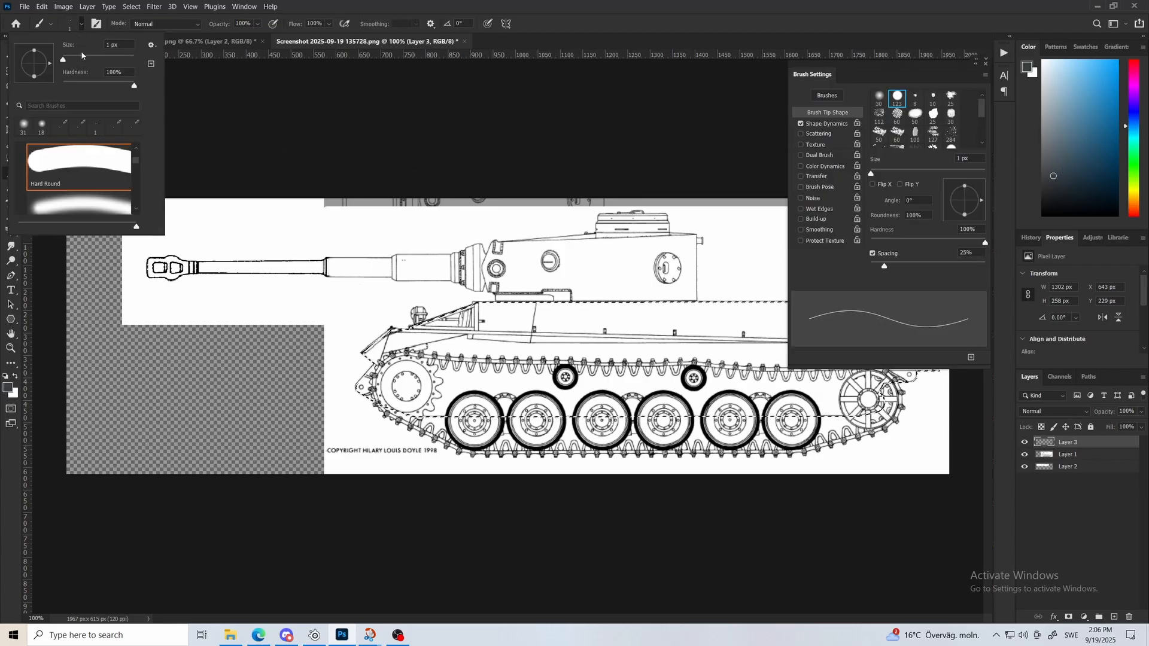
pyautogui.click(84, 58)
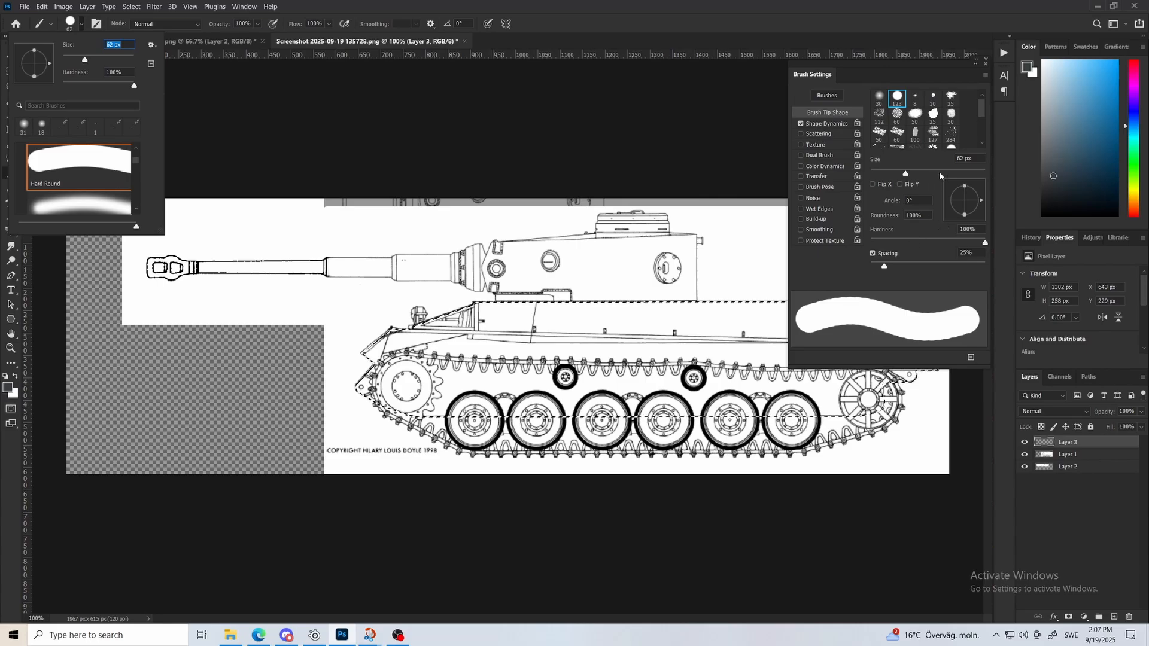
pyautogui.click(976, 61)
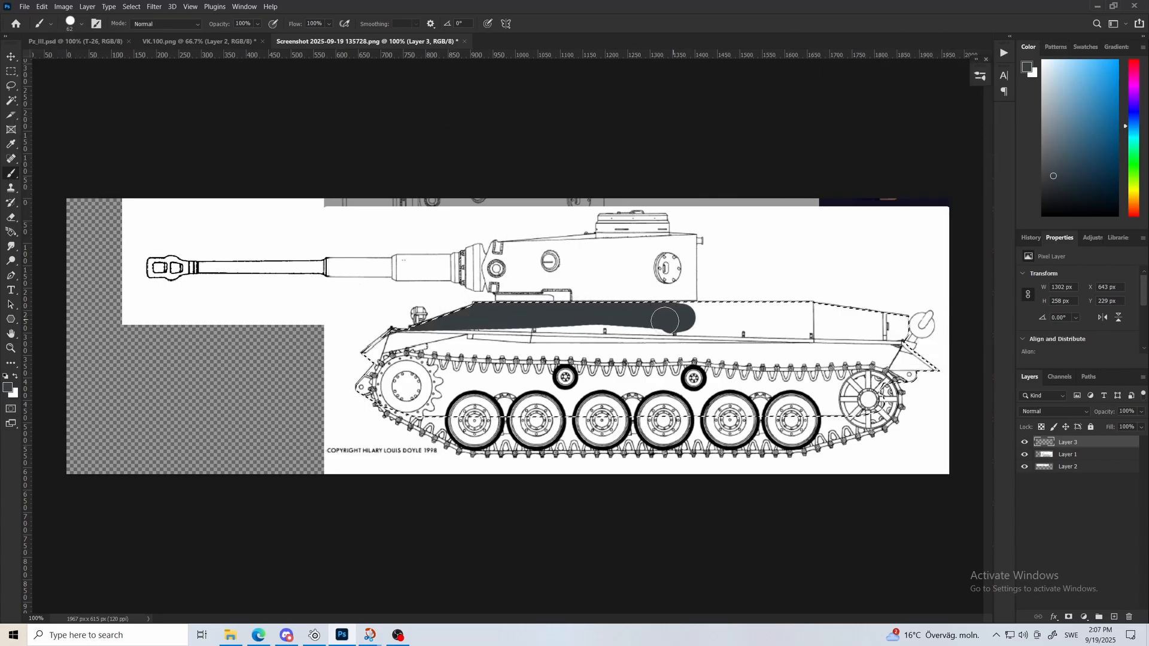
# Paint the selected hull area solid dark blue-grey on the new layer and clear the selection
pyautogui.moveTo(460, 337)
pyautogui.mouseDown()
pyautogui.moveTo(512, 408)
pyautogui.moveTo(820, 408)
pyautogui.moveTo(589, 372)
pyautogui.moveTo(919, 351)
pyautogui.moveTo(954, 308)
pyautogui.moveTo(904, 347)
pyautogui.mouseUp()
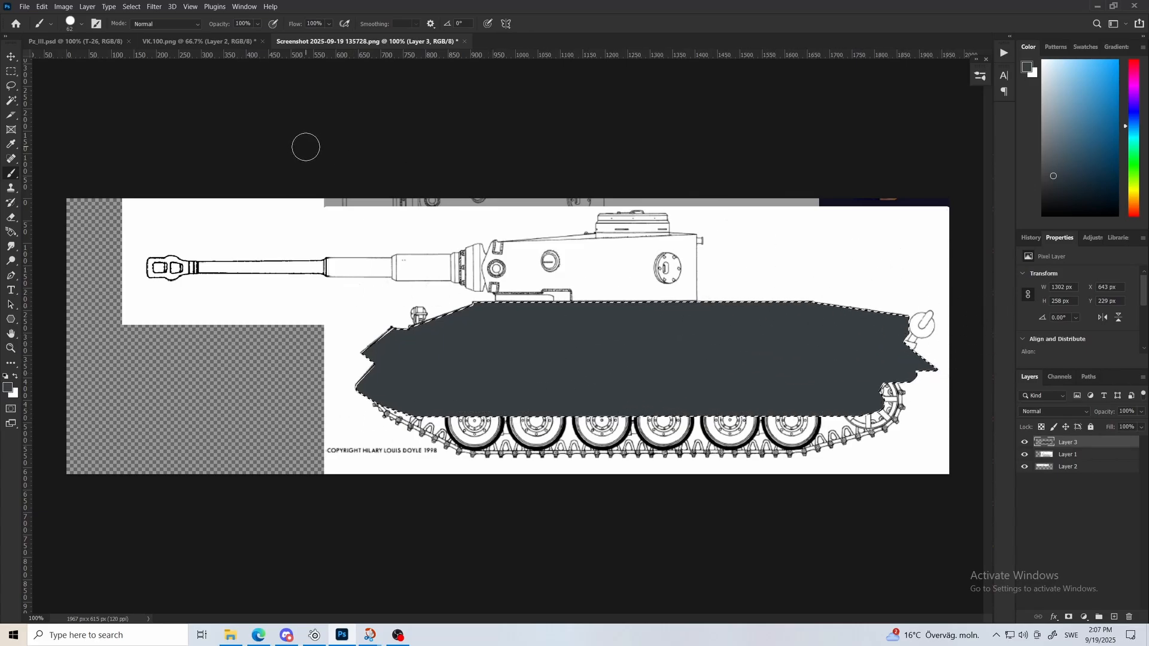
pyautogui.click(11, 85)
pyautogui.click(201, 205)
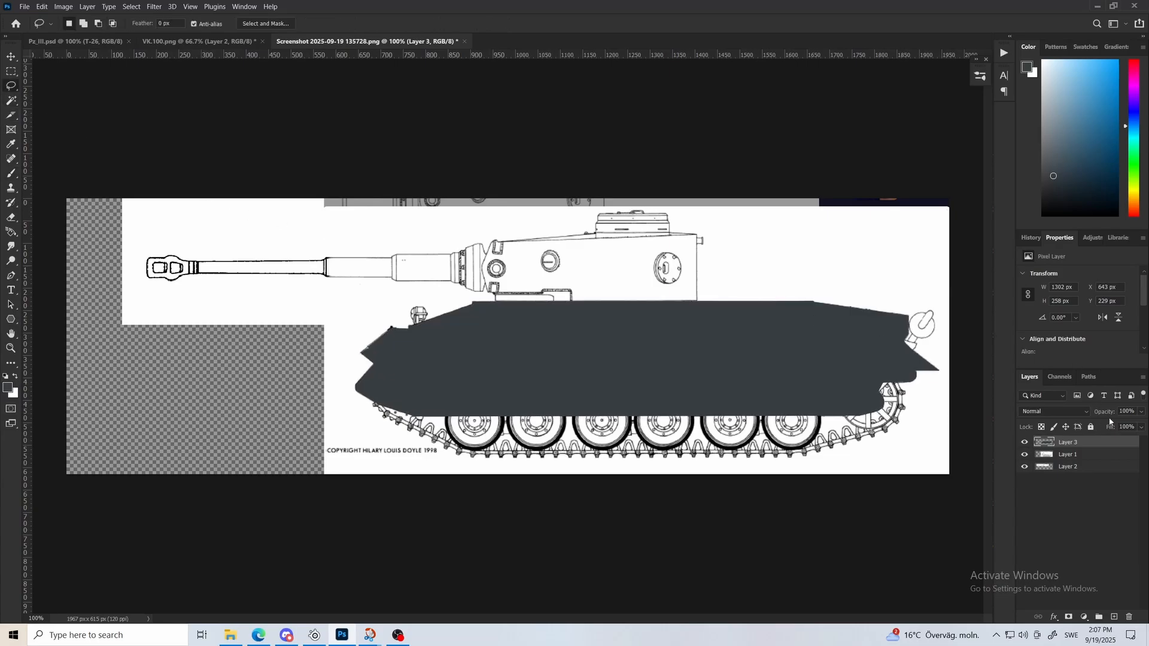
# Lower the painted hull layer's opacity to 53% to check it against the drawing, and restore it to 100%
pyautogui.click(1141, 412)
pyautogui.moveTo(1142, 425); pyautogui.dragTo(1117, 425)
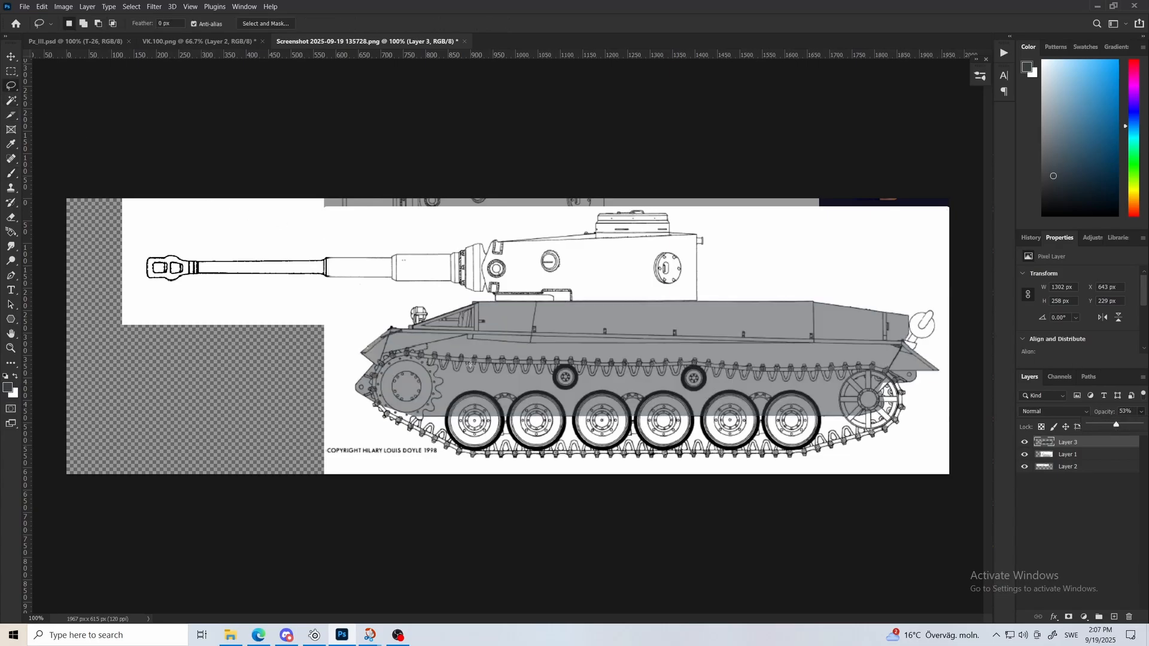
pyautogui.hotkey('ctrl', '+')
pyautogui.hotkey('ctrl', '+')
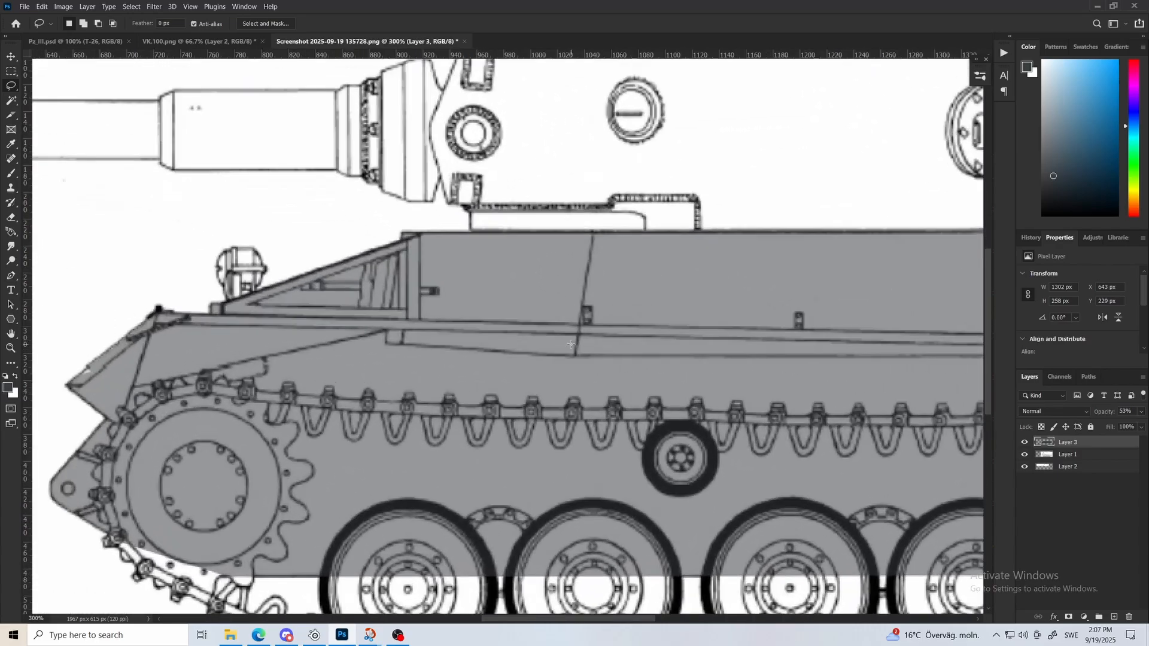
pyautogui.press('0')
pyautogui.hotkey('ctrl', '-')
pyautogui.hotkey('ctrl', '-')
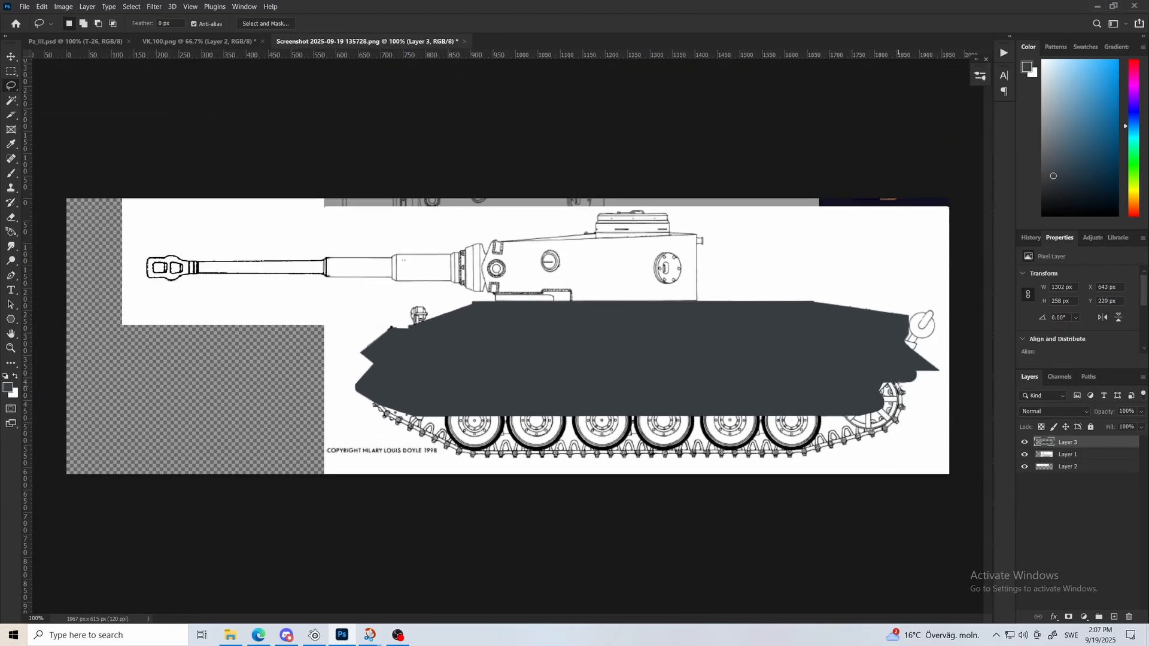